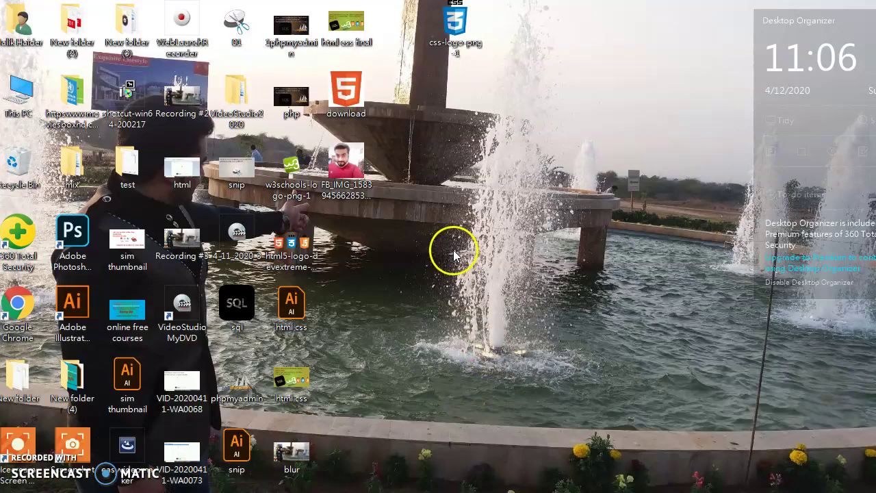
double_click(379, 185)
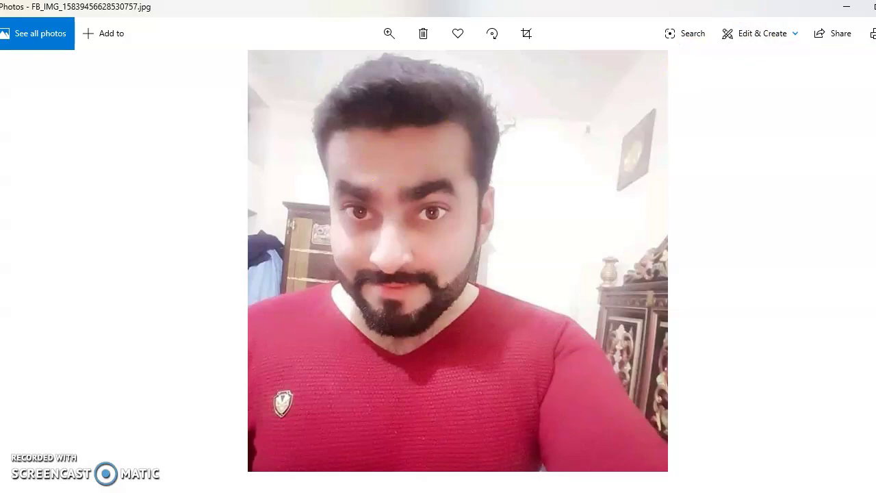
key("alt+F4")
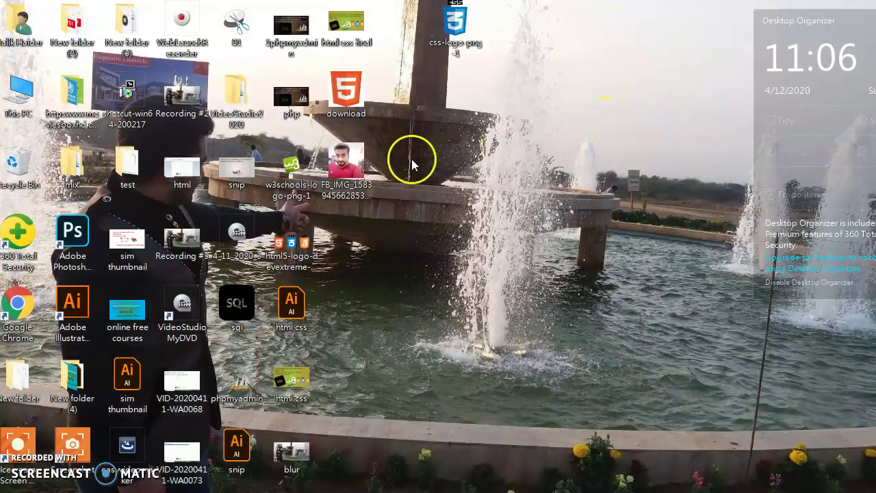
right_click(341, 172)
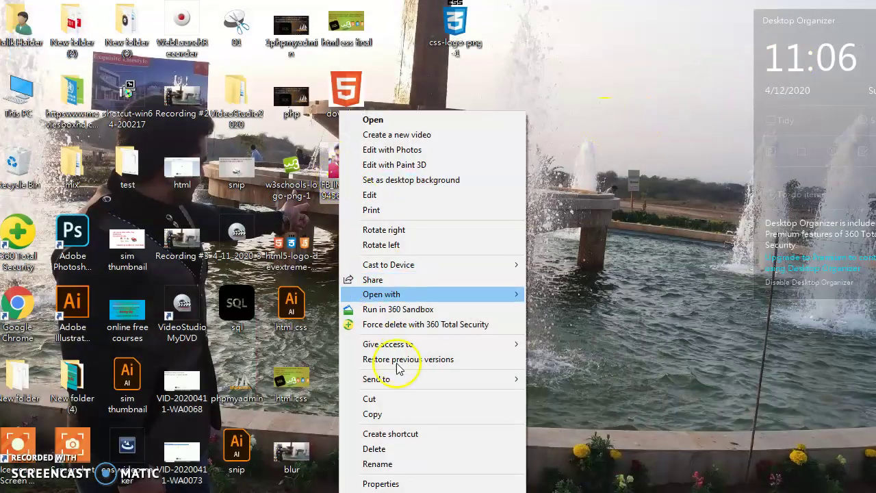
left_click(383, 484)
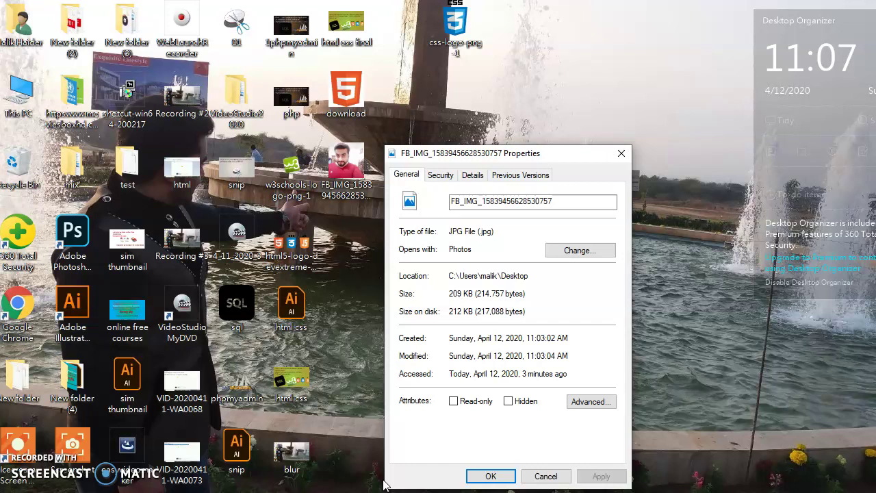
left_click(487, 475)
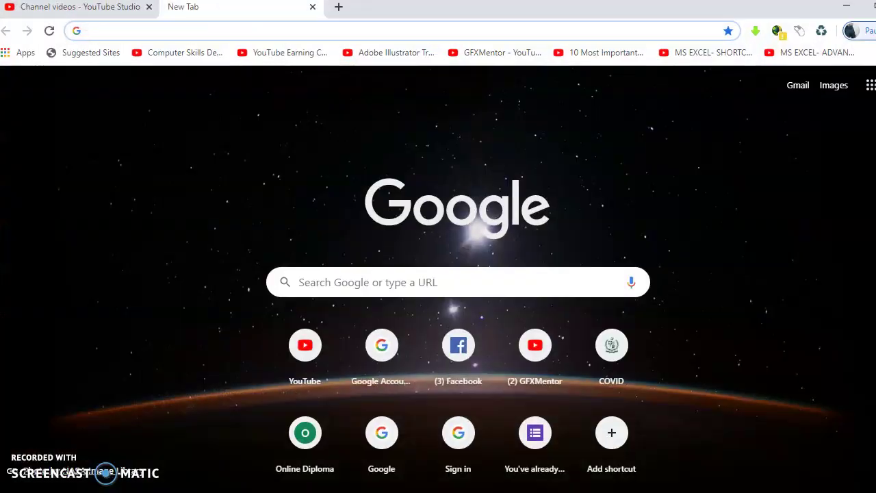
left_click(477, 287)
type("https://compressimage.toolur.com/")
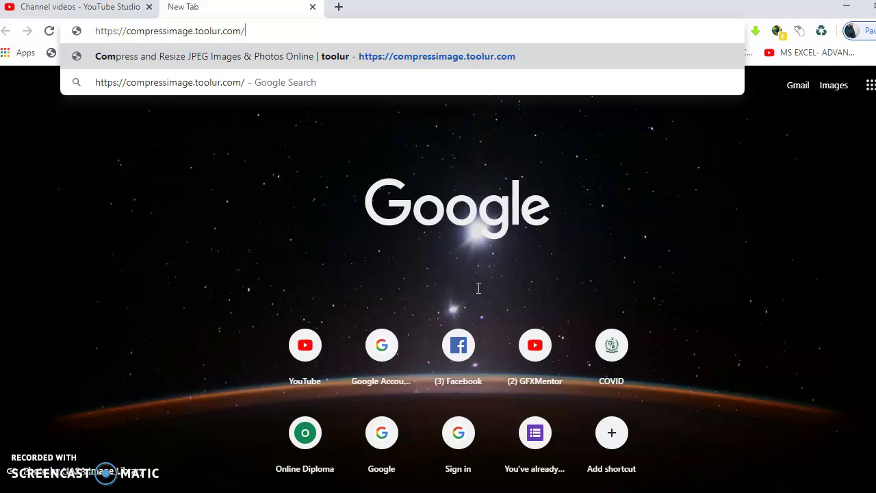
key("Return")
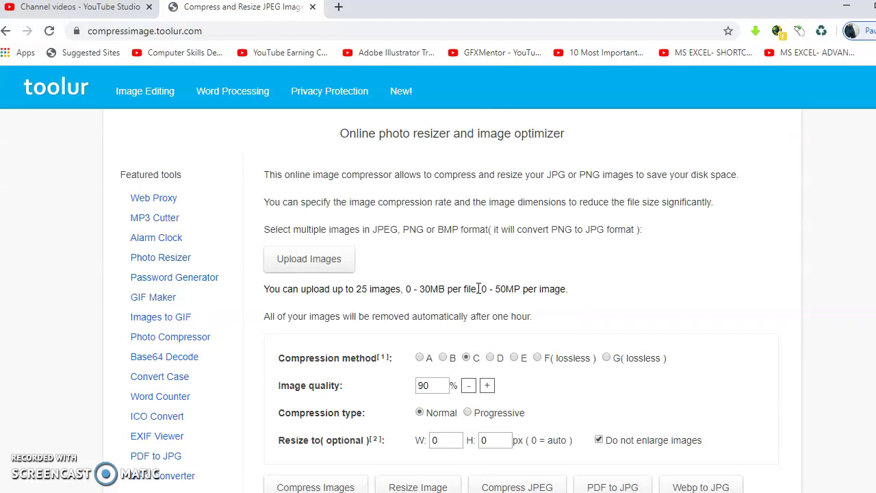
left_click(336, 261)
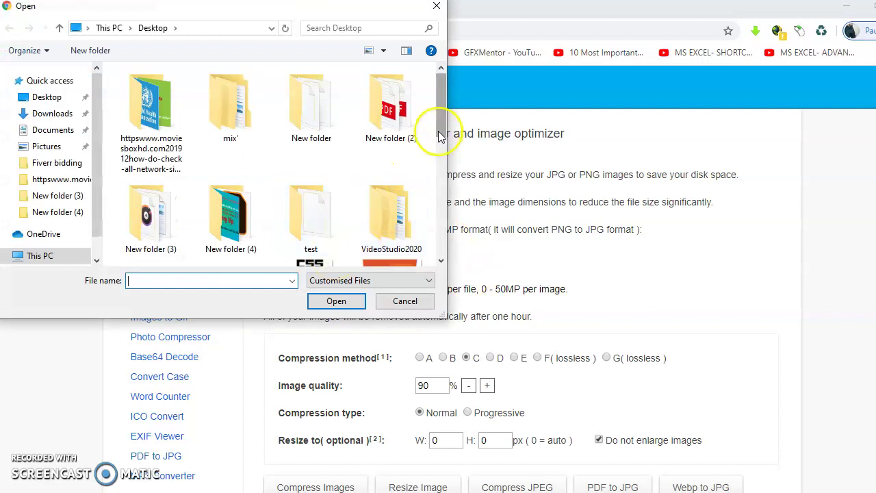
left_click_drag(442, 127, 440, 176)
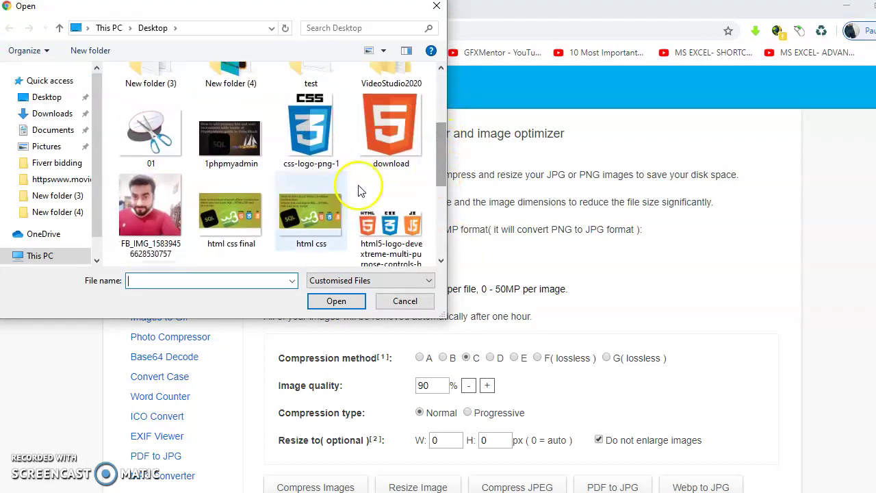
double_click(170, 220)
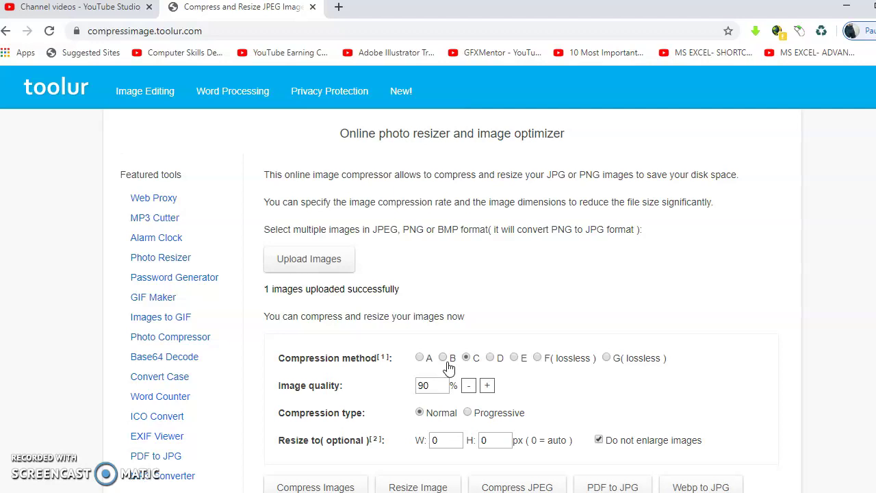
- Set the image quality to 60% and compress the uploaded photo
left_click(435, 386)
key("BackSpace")
key("BackSpace")
scroll(861, 235, "down", 2)
scroll(438, 285, "down", 2)
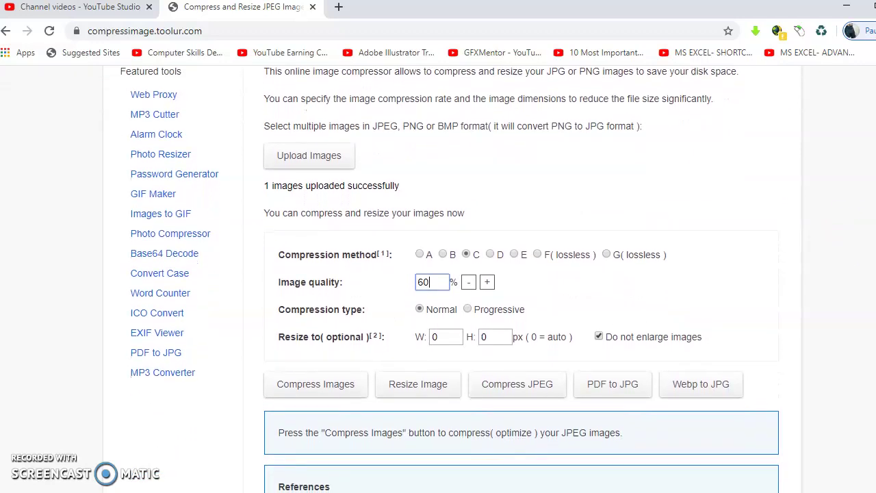
scroll(438, 285, "down", 1)
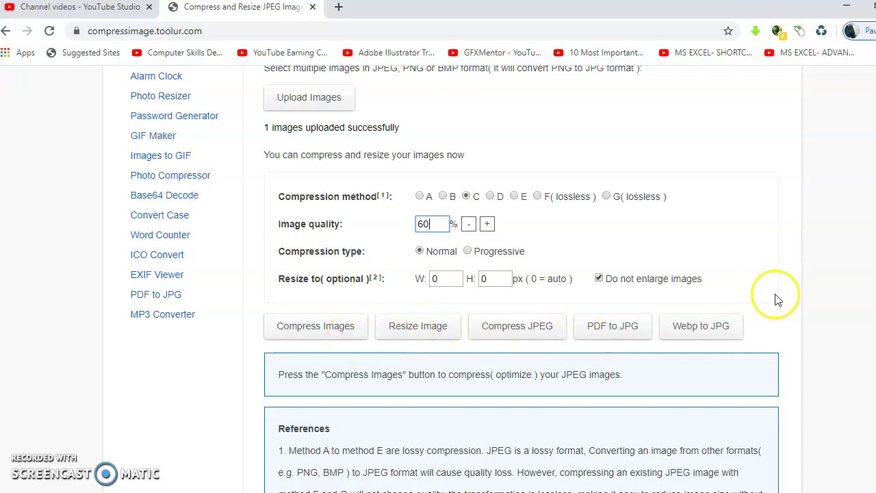
scroll(452, 274, "down", 3)
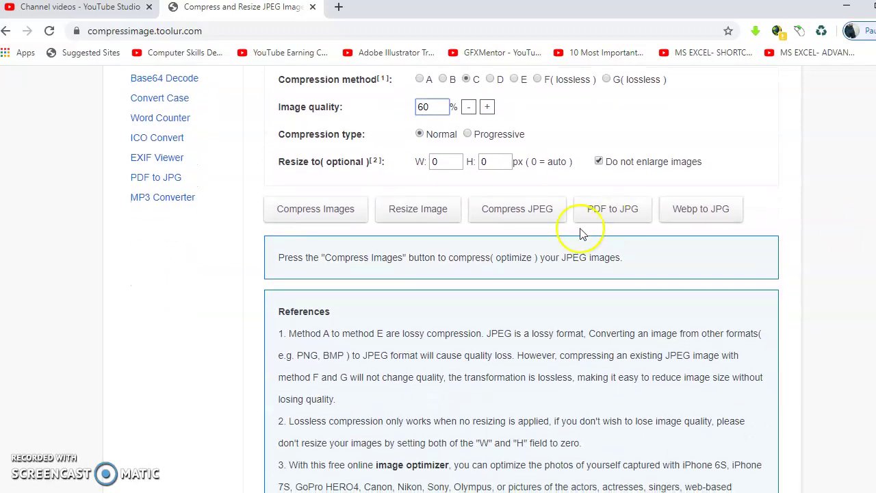
left_click(339, 223)
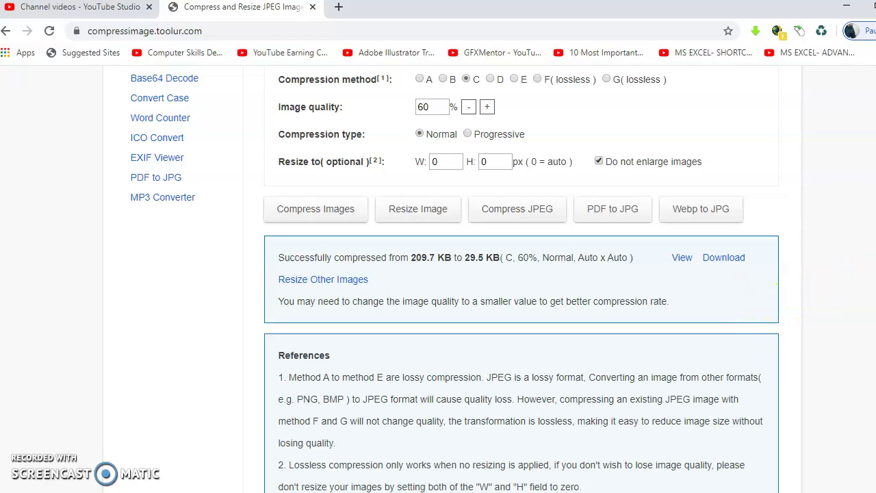
- Lower the image quality to 50% and compress the photo again
scroll(669, 260, "up", 1)
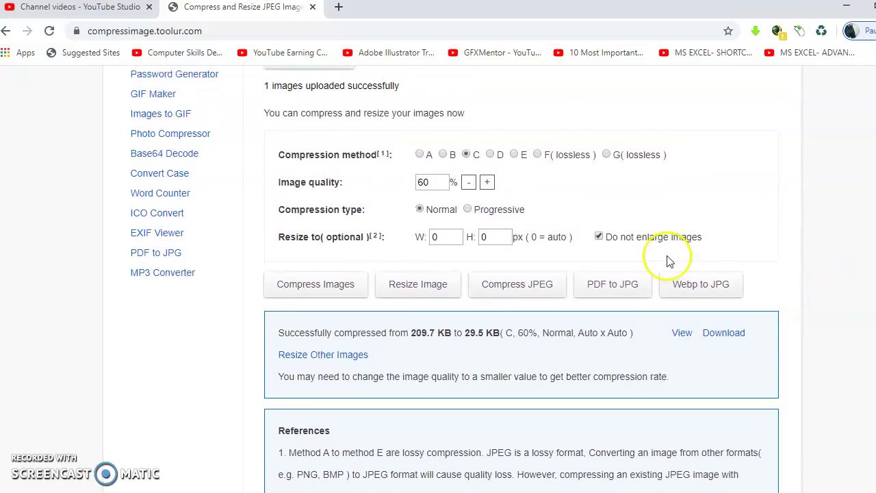
left_click(439, 181)
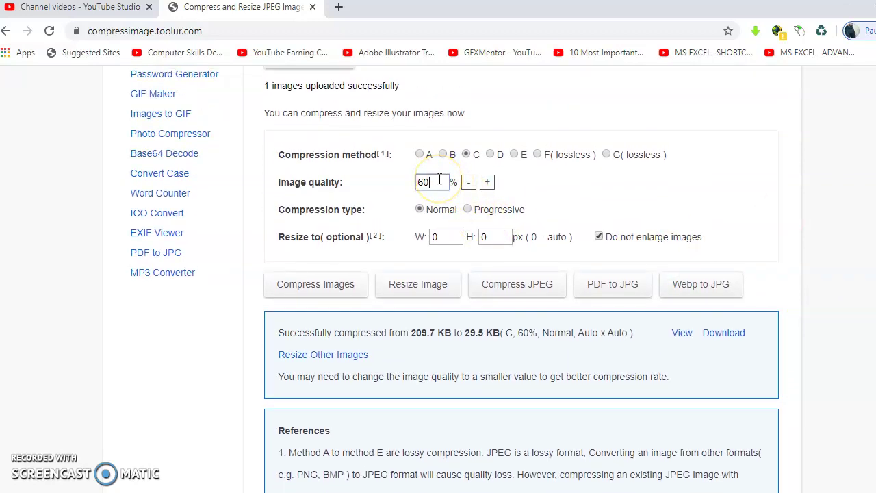
key("BackSpace")
key("BackSpace")
type("50")
left_click(335, 291)
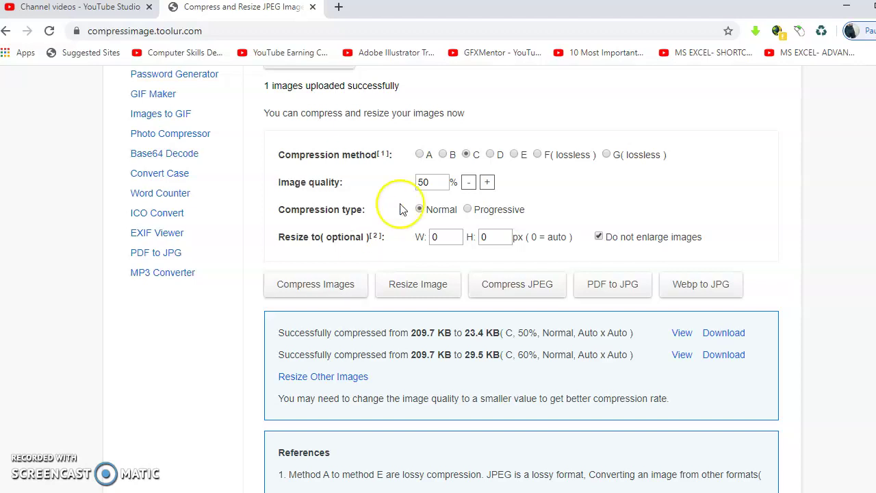
- Set the image quality to 52% and run the compression once more
left_click(432, 186)
key("BackSpace")
type("52")
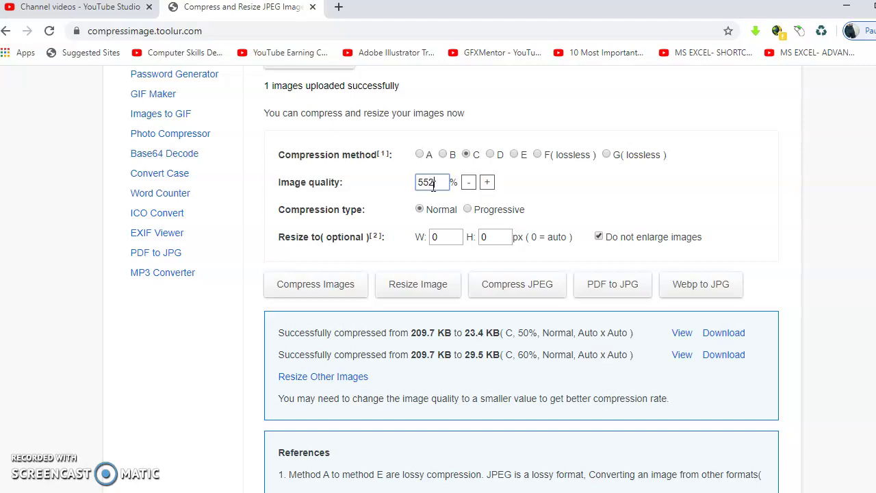
key("BackSpace")
key("BackSpace")
type("2")
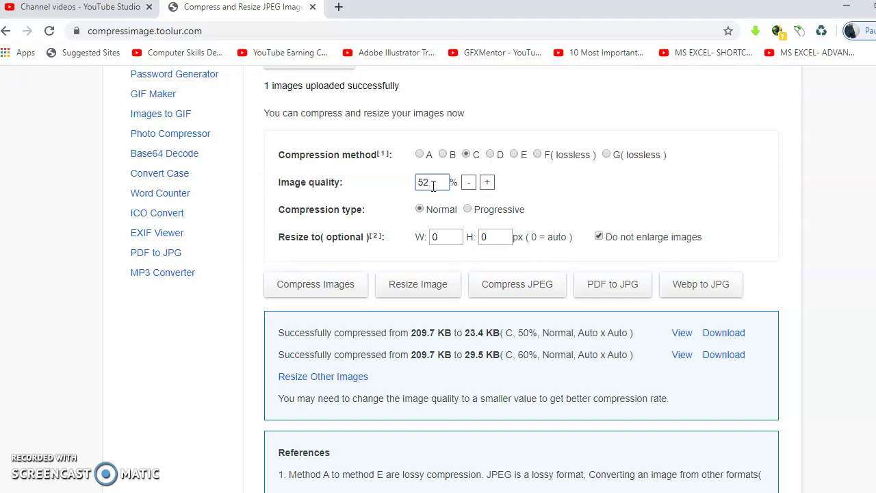
left_click(339, 291)
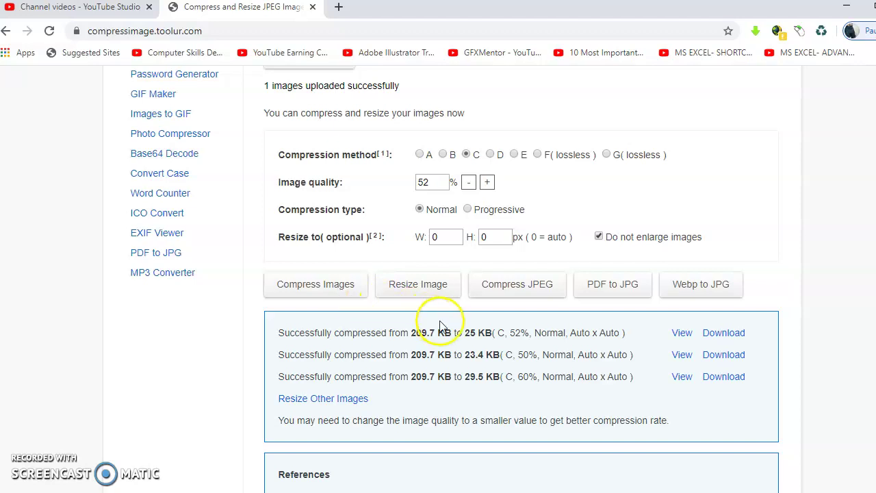
- Download the version compressed at 52% as Webp.net-compress-image.jpg, check the browser's download list, and return to the desktop
left_click(687, 339)
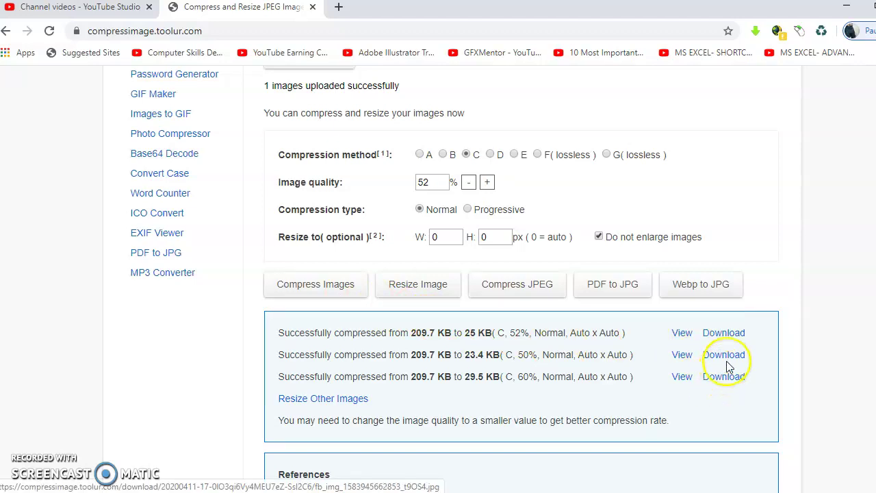
left_click(727, 333)
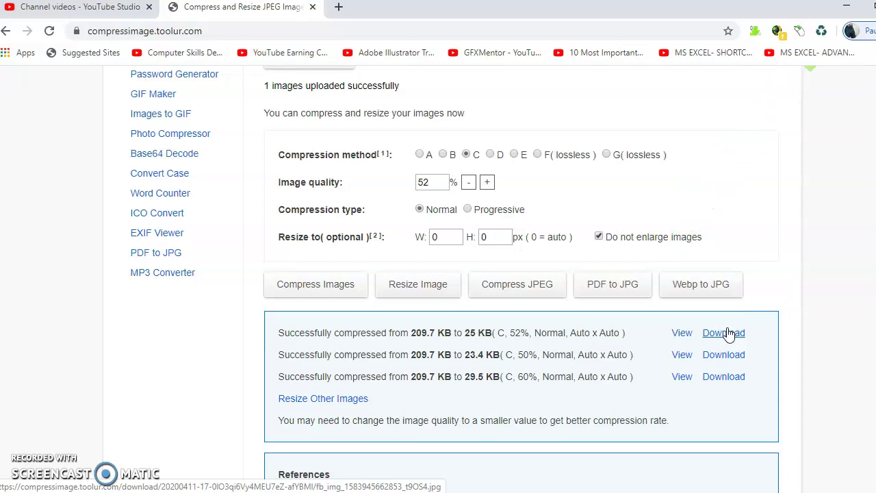
left_click(338, 9)
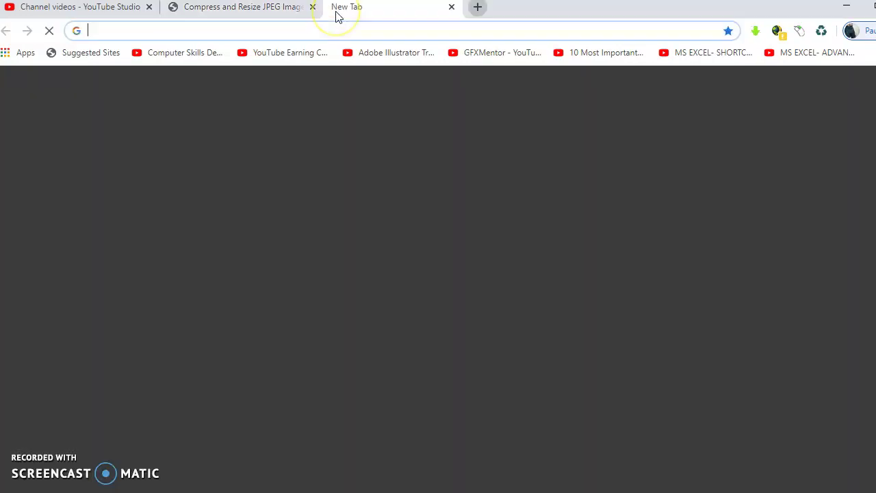
key("ctrl+j")
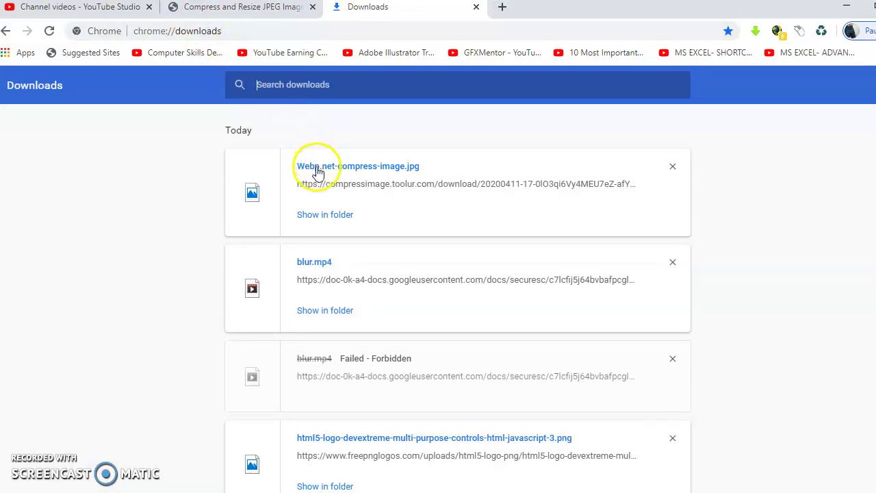
left_click(848, 10)
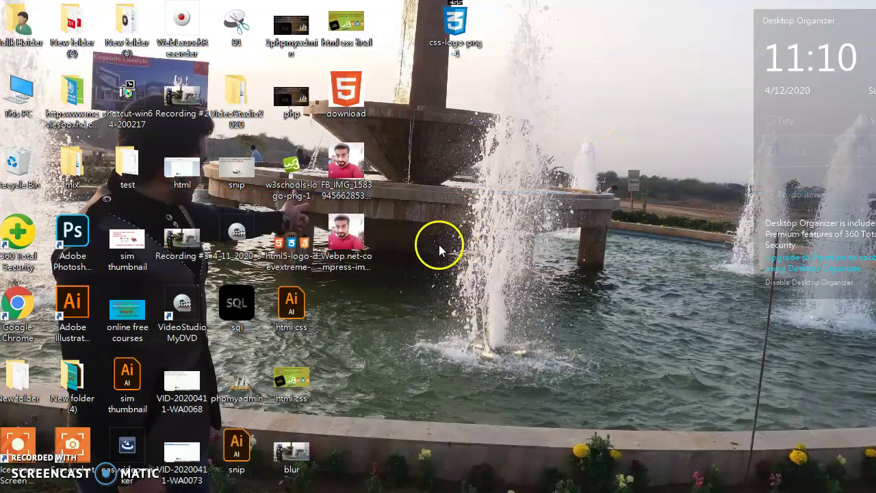
- View the compressed Webp.net-compress-image photo from the desktop, close it, and check its file size in the properties
double_click(350, 233)
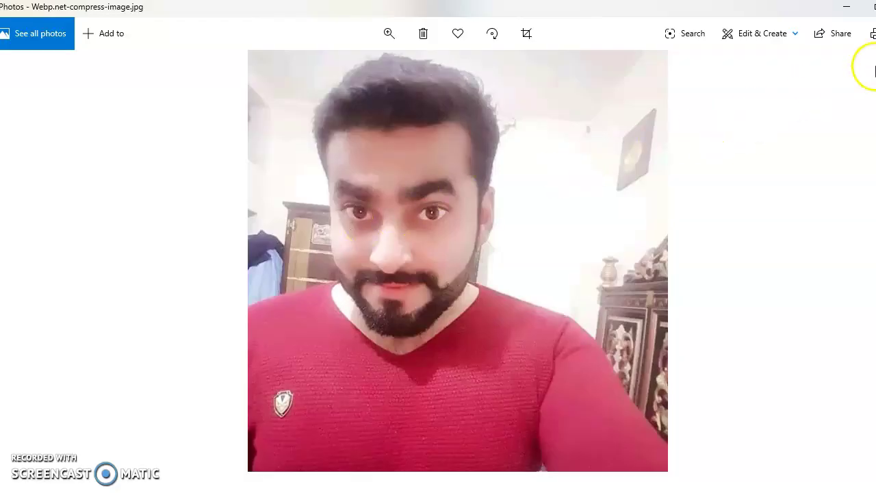
left_click(875, 5)
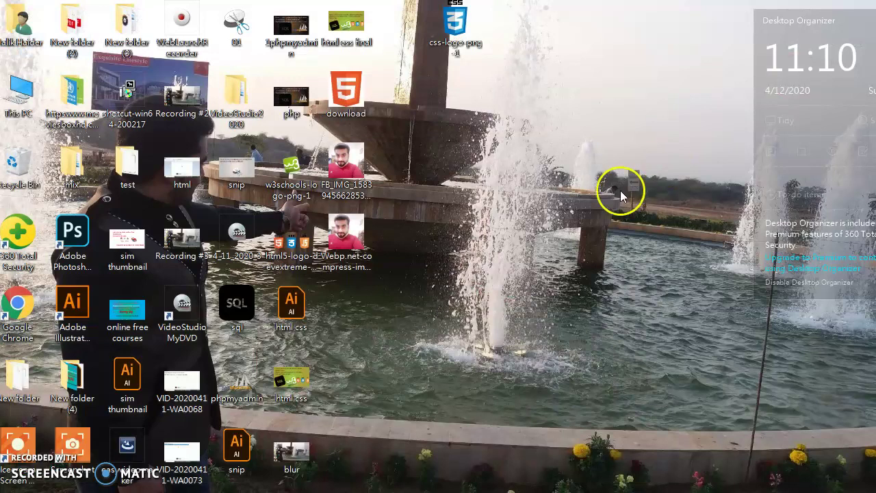
right_click(346, 244)
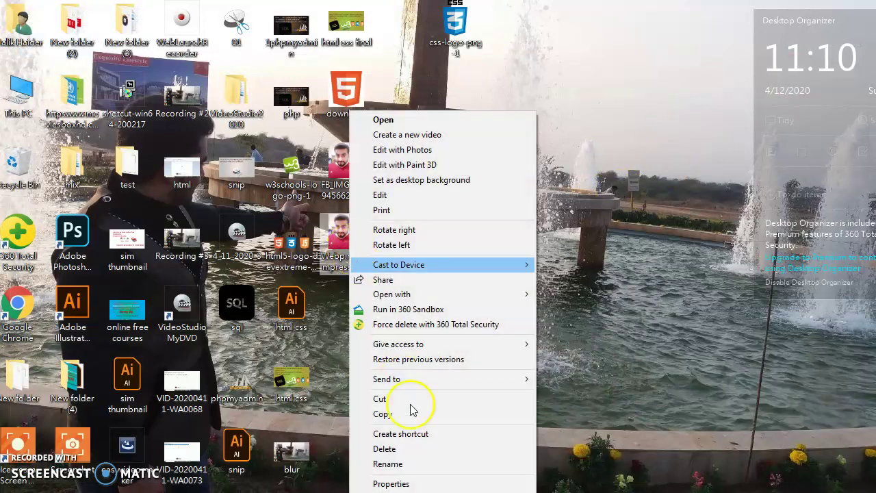
left_click(395, 484)
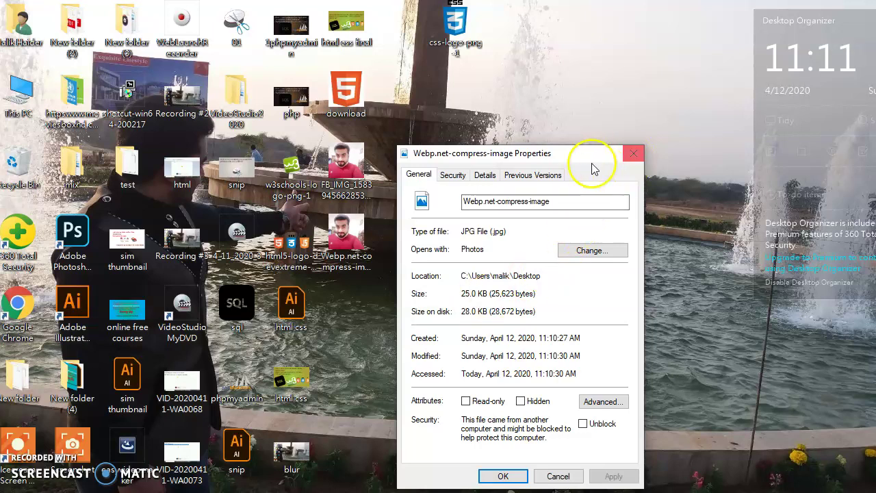
left_click(633, 155)
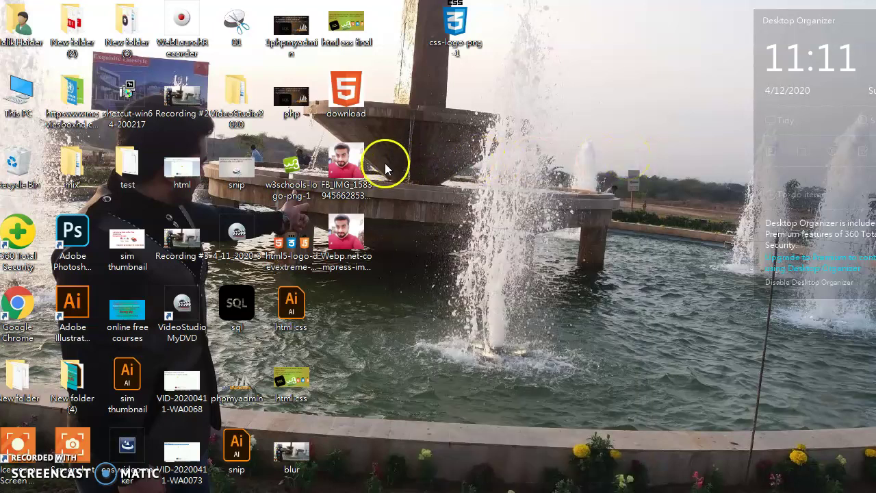
right_click(345, 172)
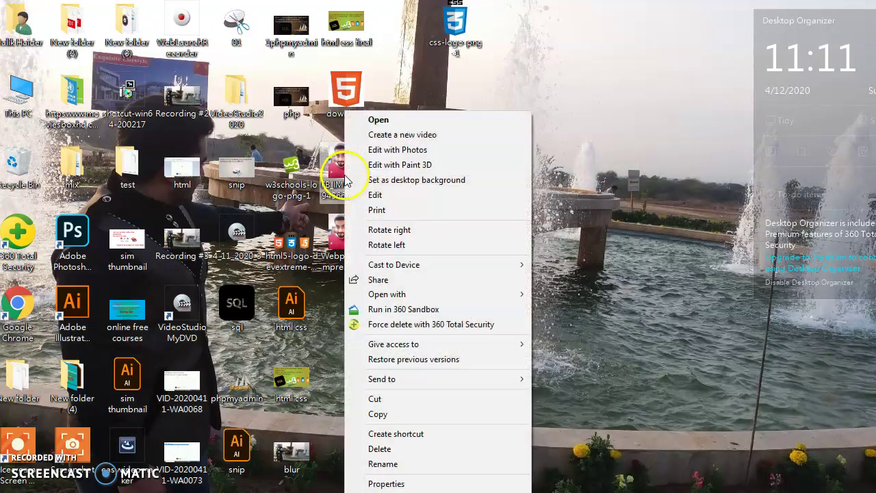
left_click(386, 483)
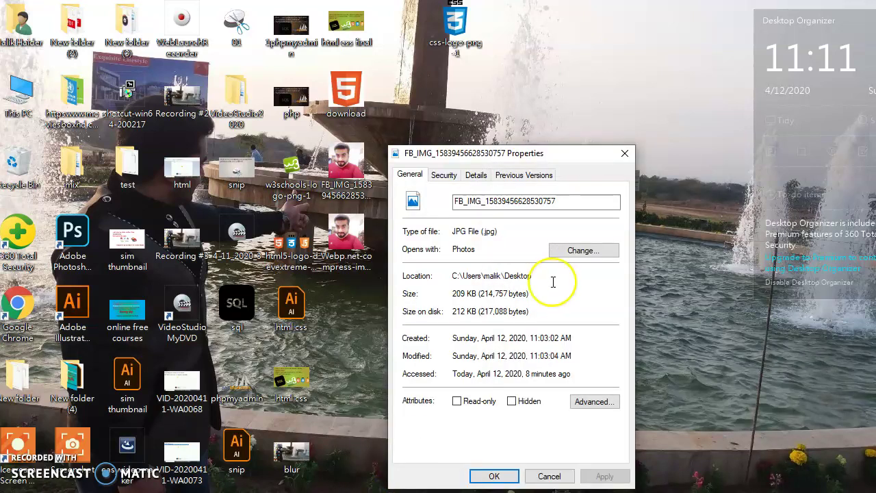
left_click(624, 154)
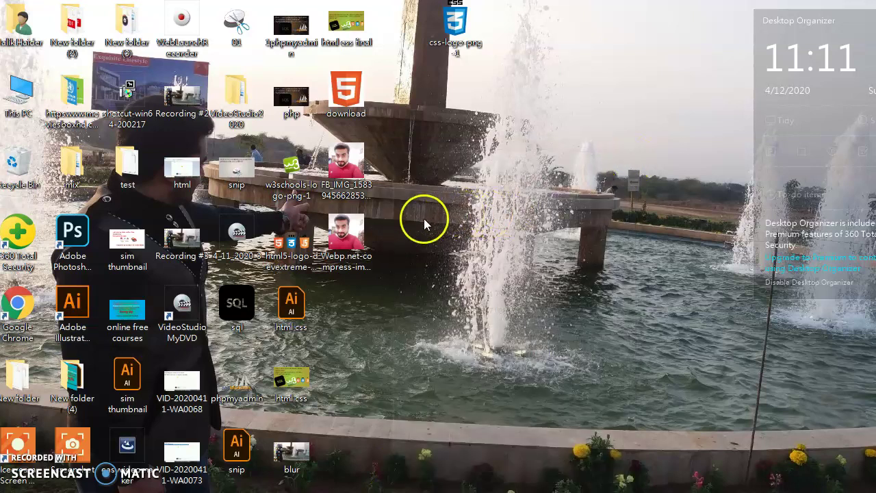
left_click(365, 251)
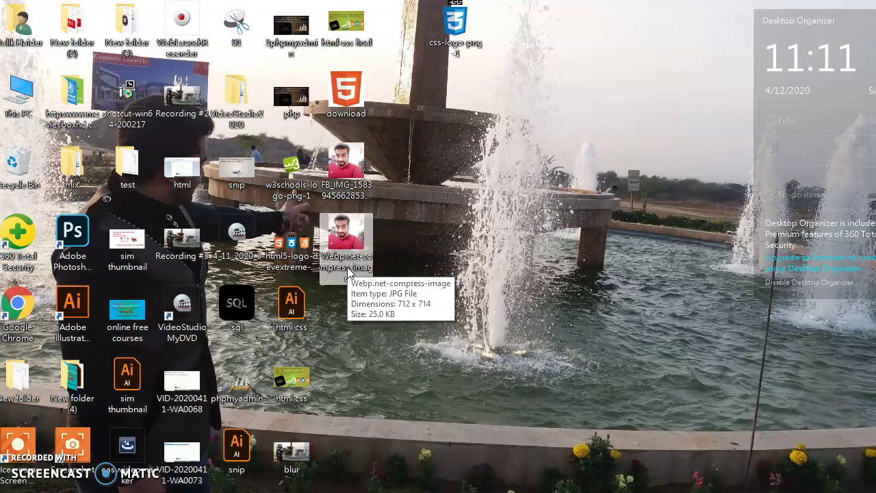
double_click(354, 181)
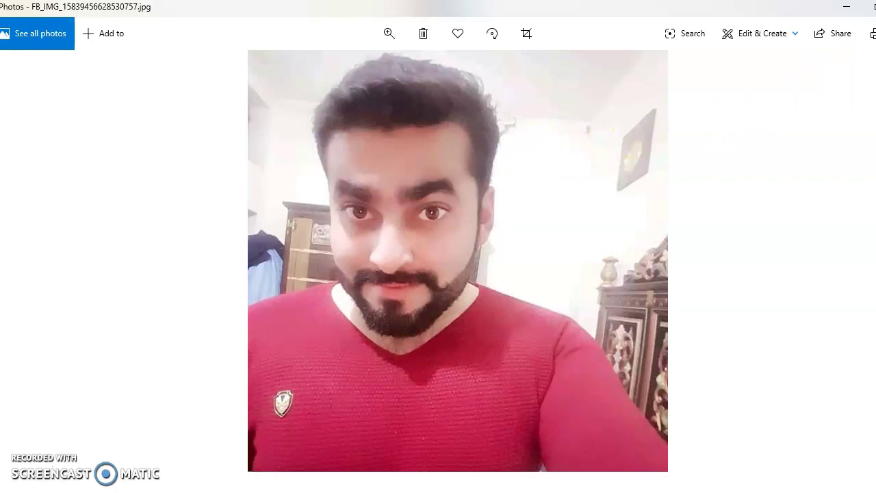
- Close the original photo, view the compressed Webp.net-compress-image photo once more to judge its quality, and close it
key("alt+F4")
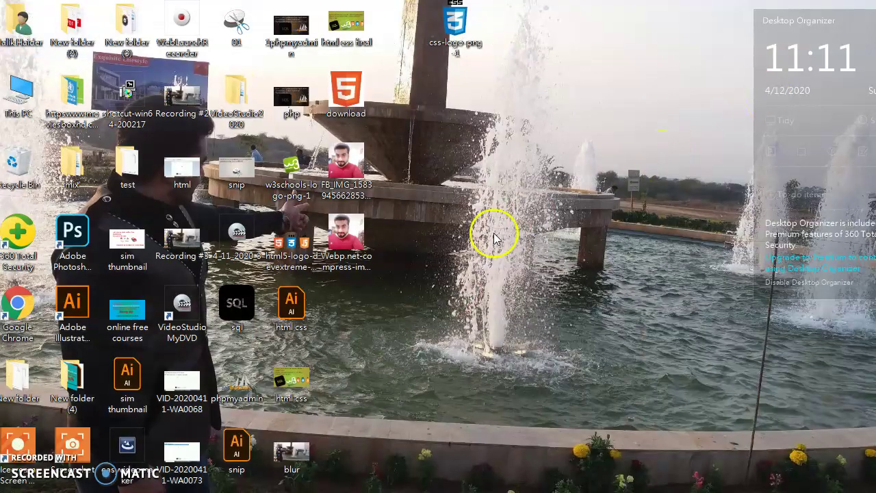
double_click(360, 245)
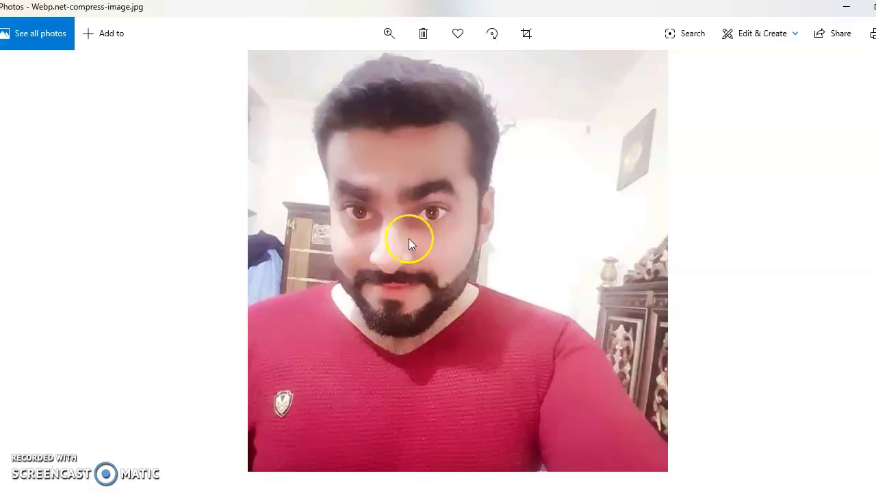
key("alt+F4")
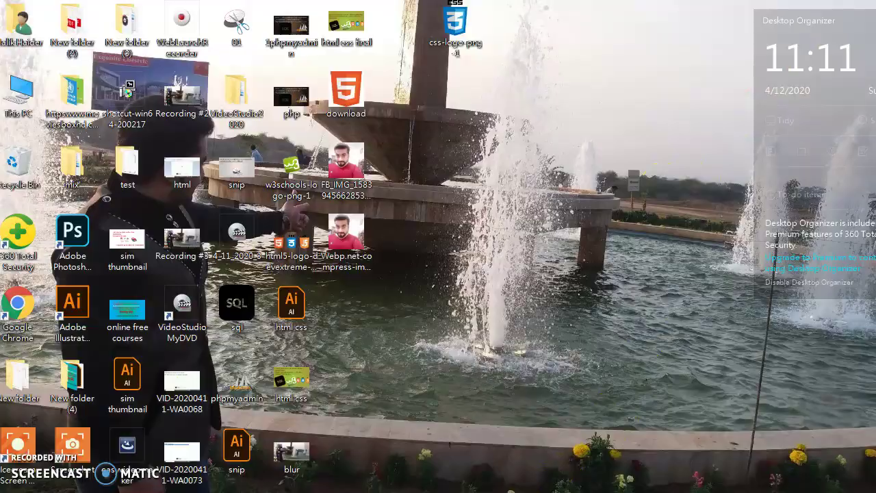
- Switch back to the toolur compressor page in Chrome and review the compression results, the reference notes and the upload settings
left_click(477, 492)
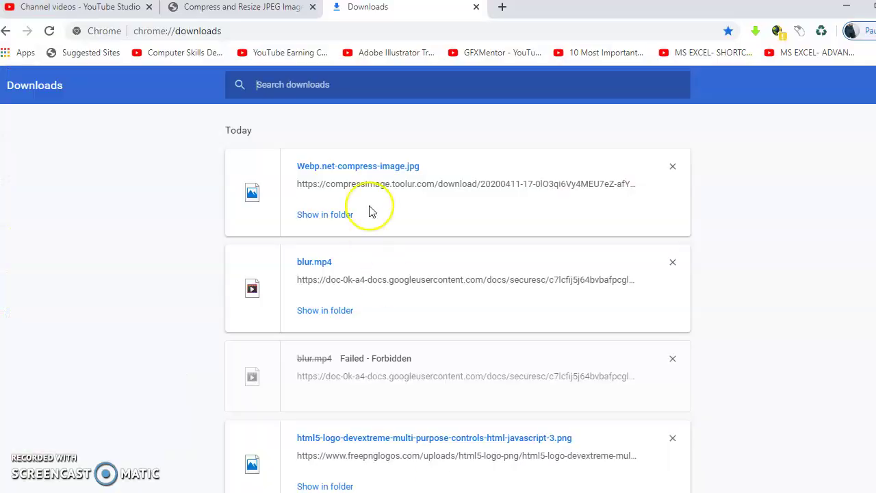
left_click(262, 9)
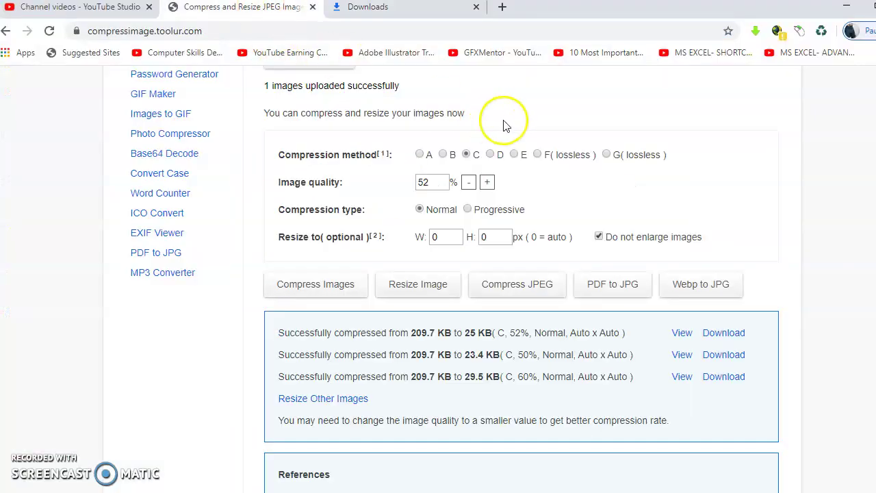
scroll(454, 276, "down", 2)
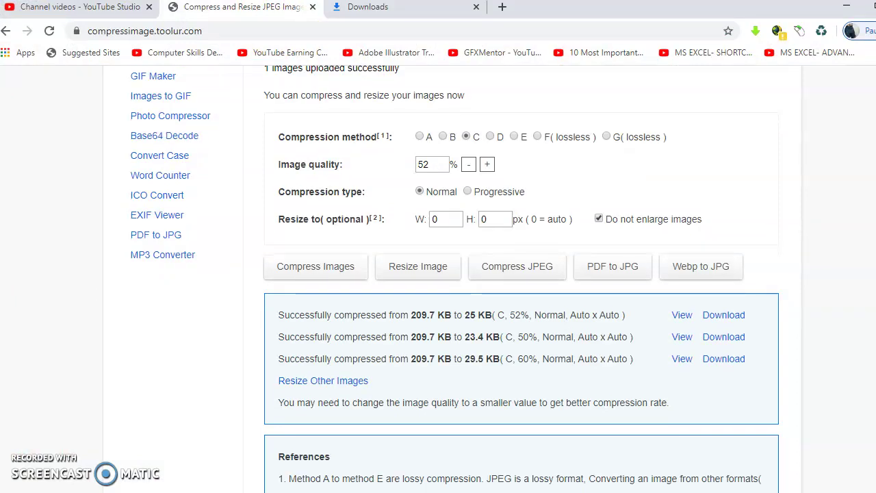
scroll(454, 282, "down", 2)
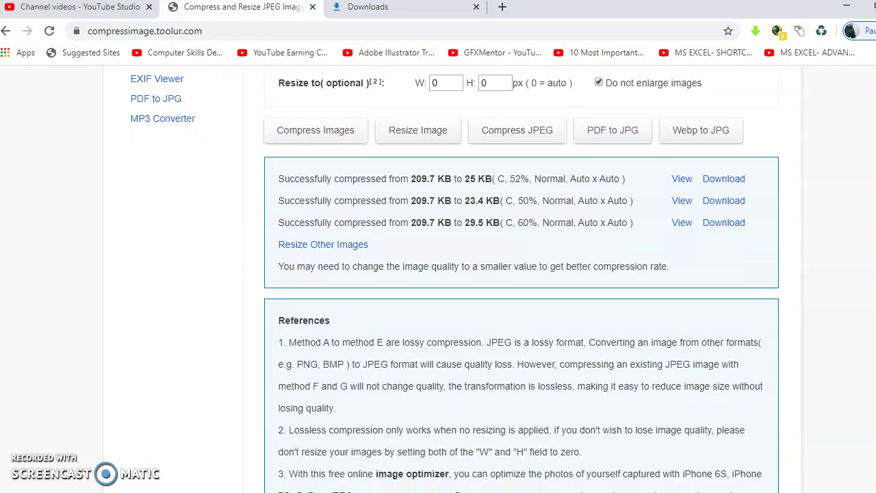
scroll(455, 282, "down", 1)
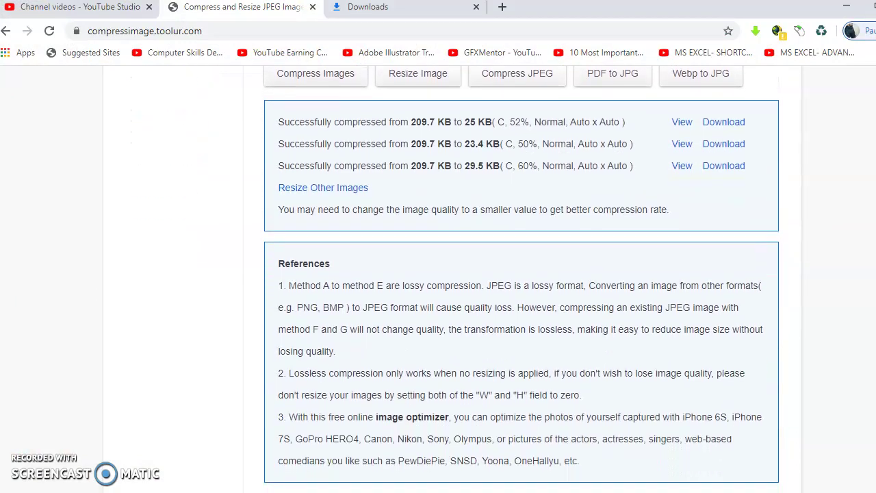
scroll(455, 282, "down", 2)
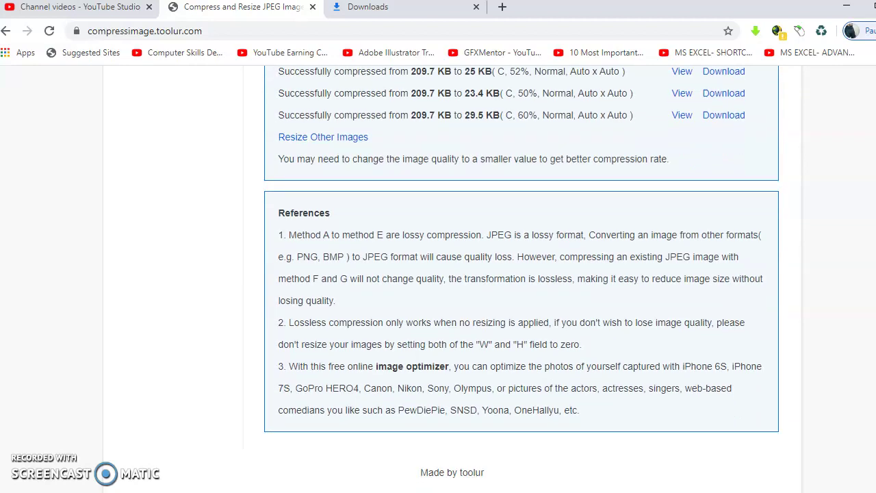
scroll(522, 274, "down", 1)
scroll(522, 274, "up", 5)
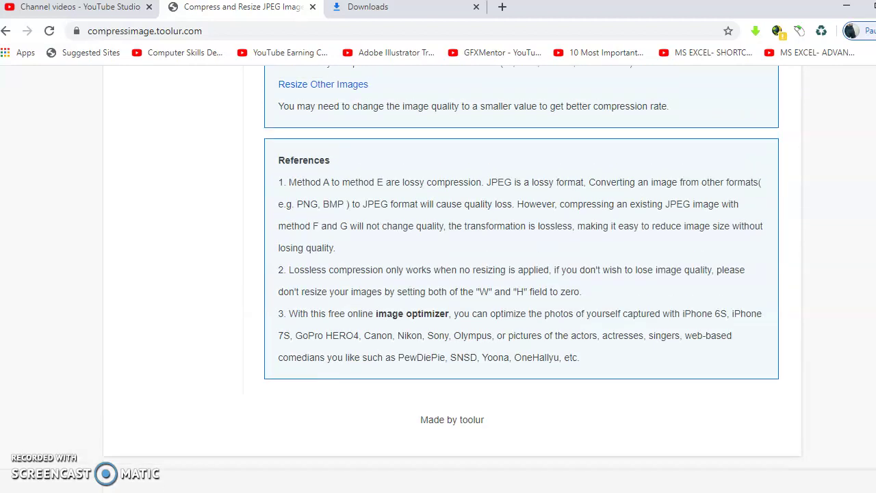
scroll(454, 279, "up", 4)
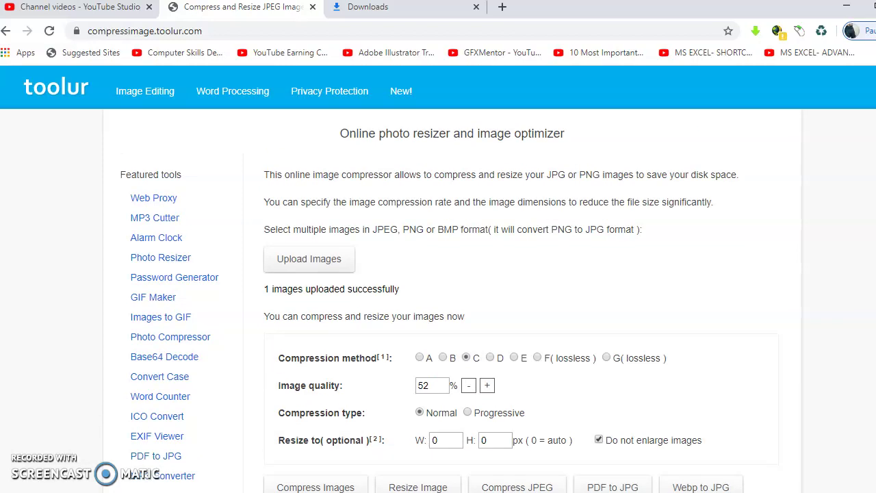